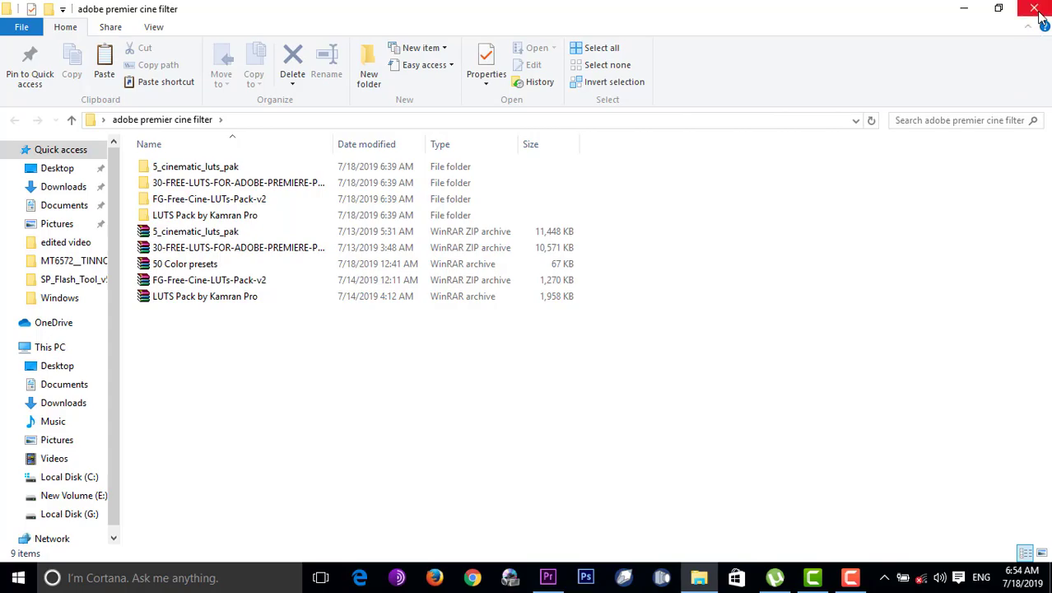
- Close the LUT folder window, play the sample video from the desktop in the media player, and close the player
{"action": "left_click", "coordinate": [1034, 8]}
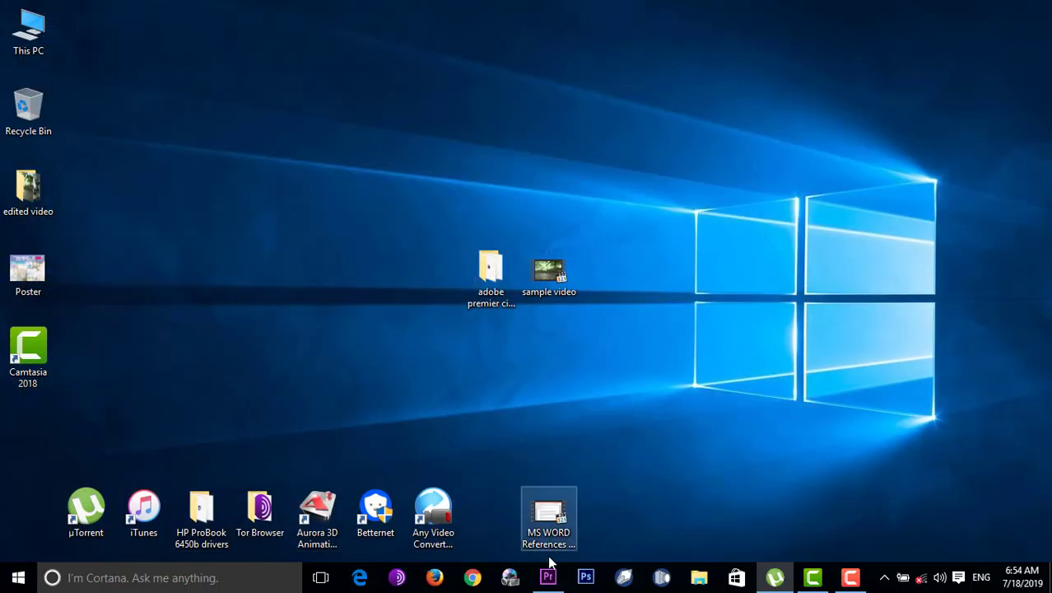
{"action": "left_click", "coordinate": [548, 577]}
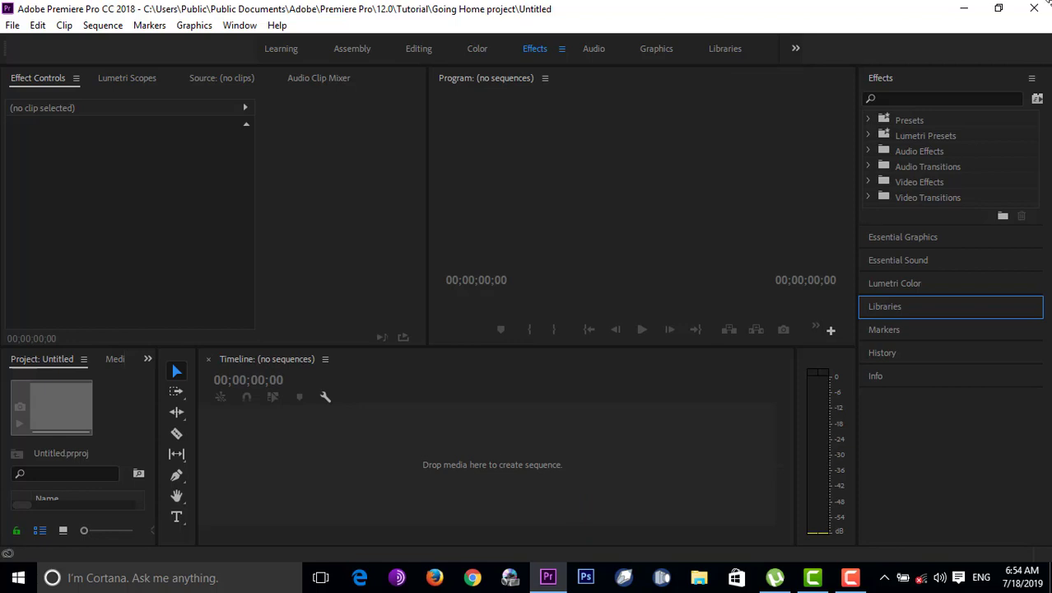
{"action": "left_click", "coordinate": [964, 10]}
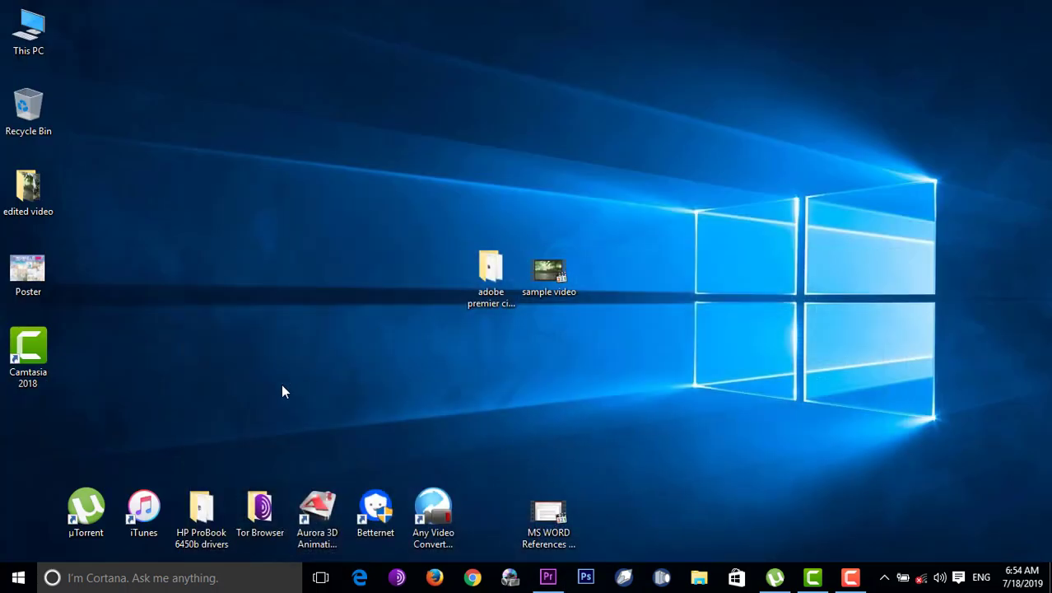
{"action": "left_click", "coordinate": [549, 284]}
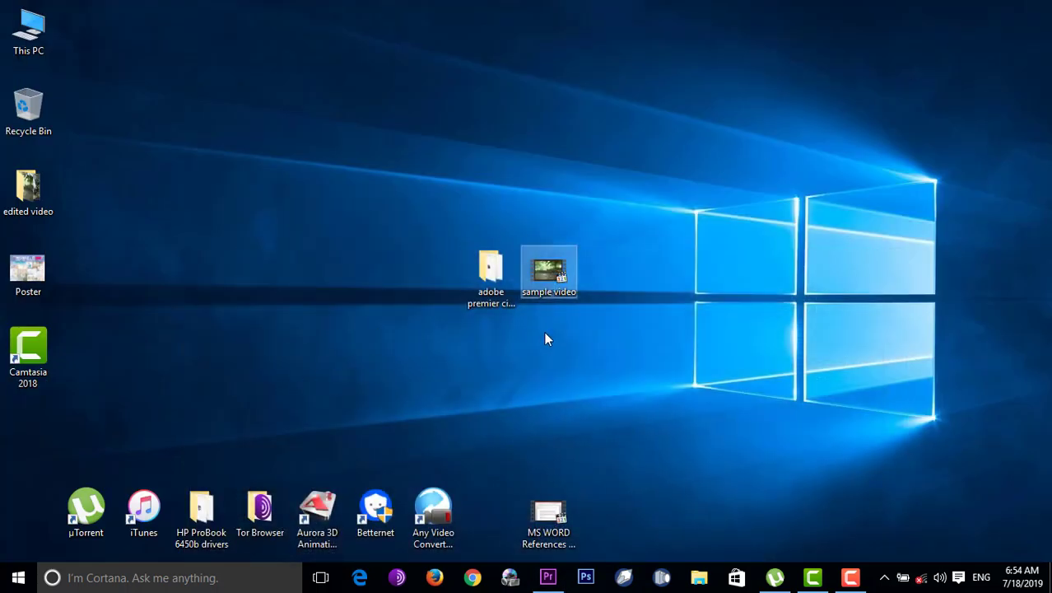
{"action": "mouse_move", "coordinate": [547, 284]}
{"action": "left_mouse_down"}
{"action": "mouse_move", "coordinate": [566, 357]}
{"action": "mouse_move", "coordinate": [553, 498]}
{"action": "mouse_move", "coordinate": [564, 429]}
{"action": "mouse_move", "coordinate": [549, 294]}
{"action": "left_mouse_up"}
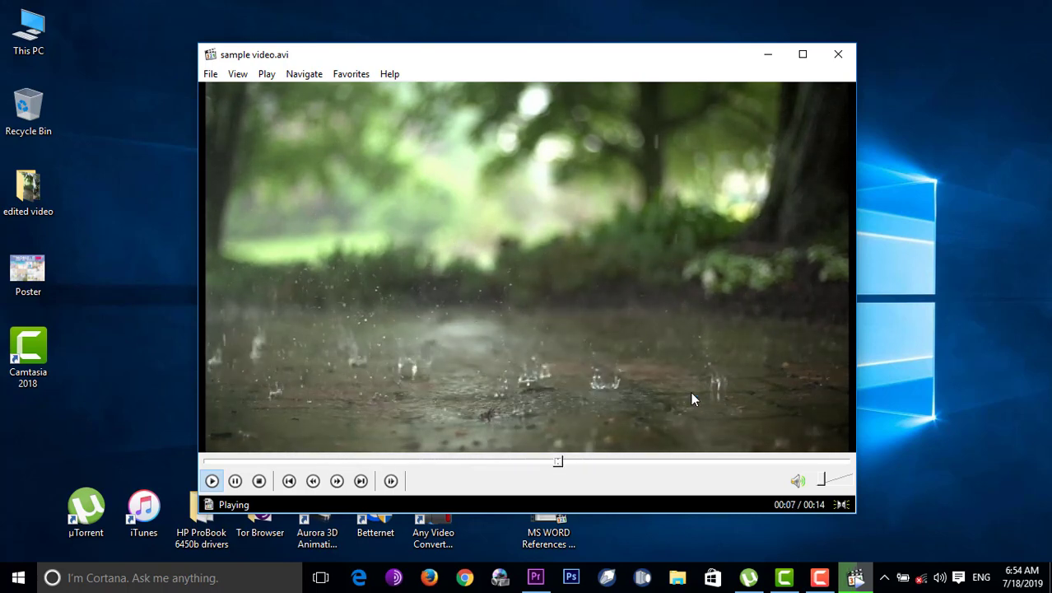
{"action": "left_click", "coordinate": [838, 55]}
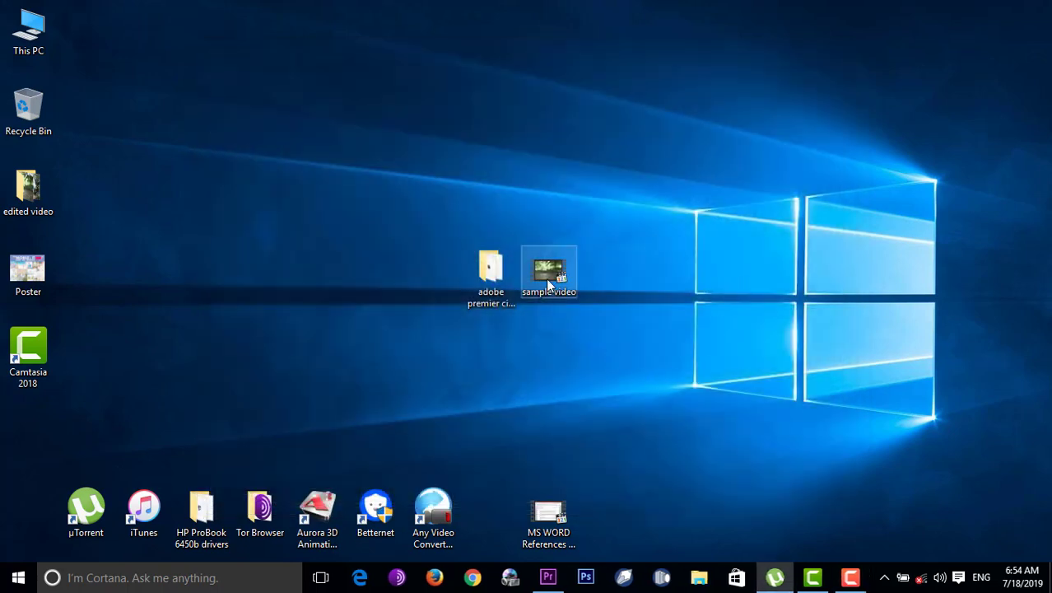
- Add the desktop's sample video to the empty timeline in Premiere Pro and show the Lumetri Color controls for the clip
{"action": "left_click_drag", "start_coordinate": [545, 275], "coordinate": [561, 459]}
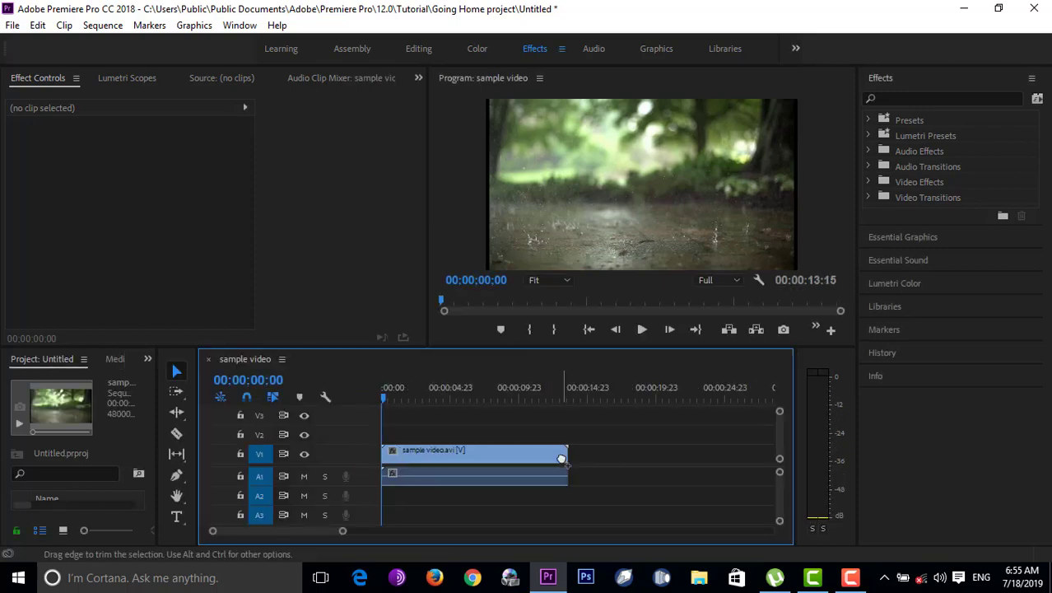
{"action": "left_click", "coordinate": [238, 26]}
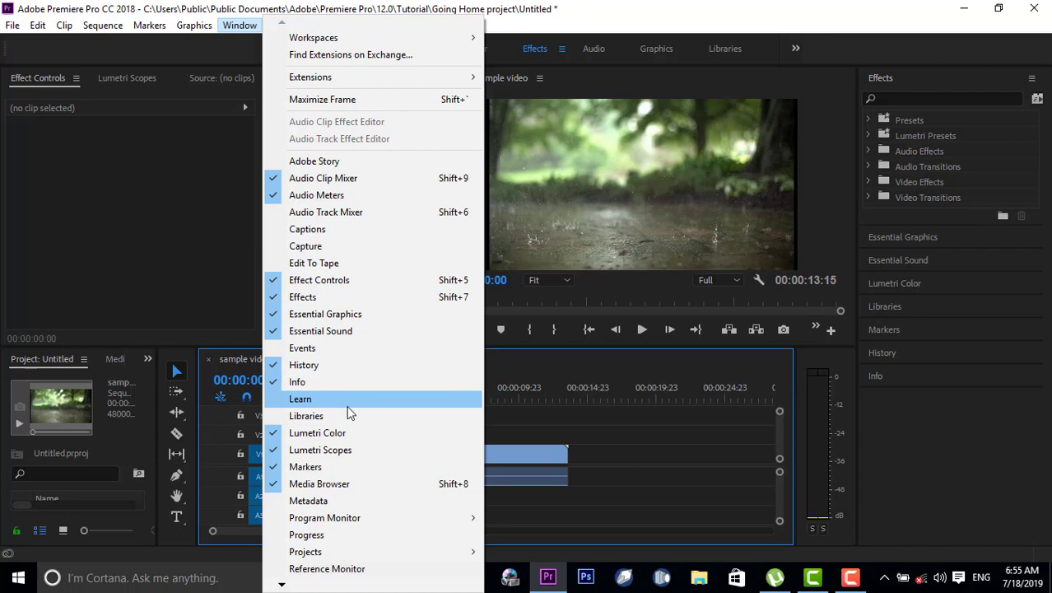
{"action": "left_click", "coordinate": [357, 433]}
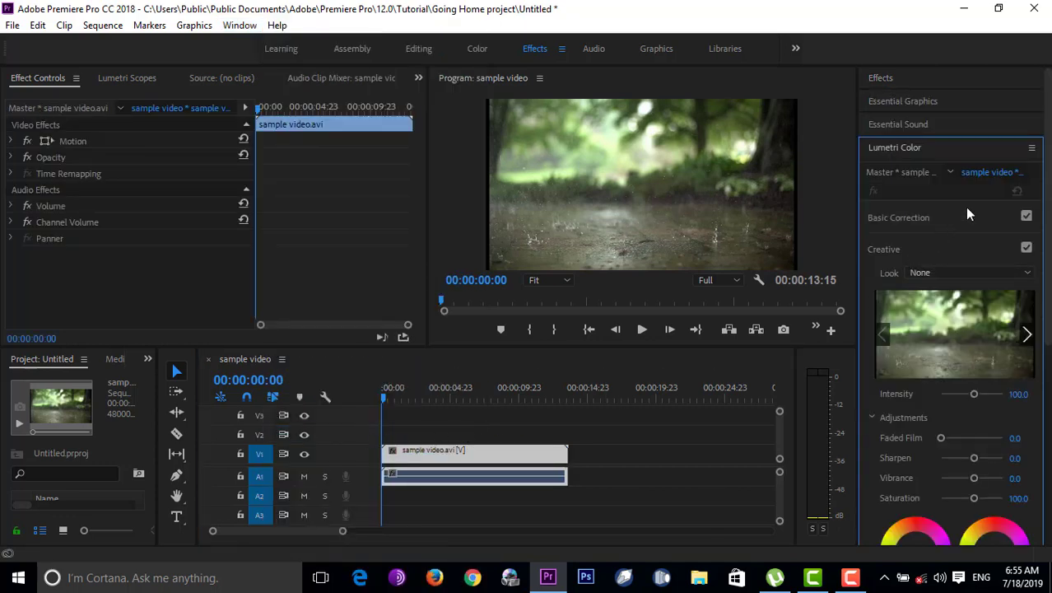
- Expand the Creative section of Lumetri Color and examine the available looks without choosing one
{"action": "left_click", "coordinate": [239, 24]}
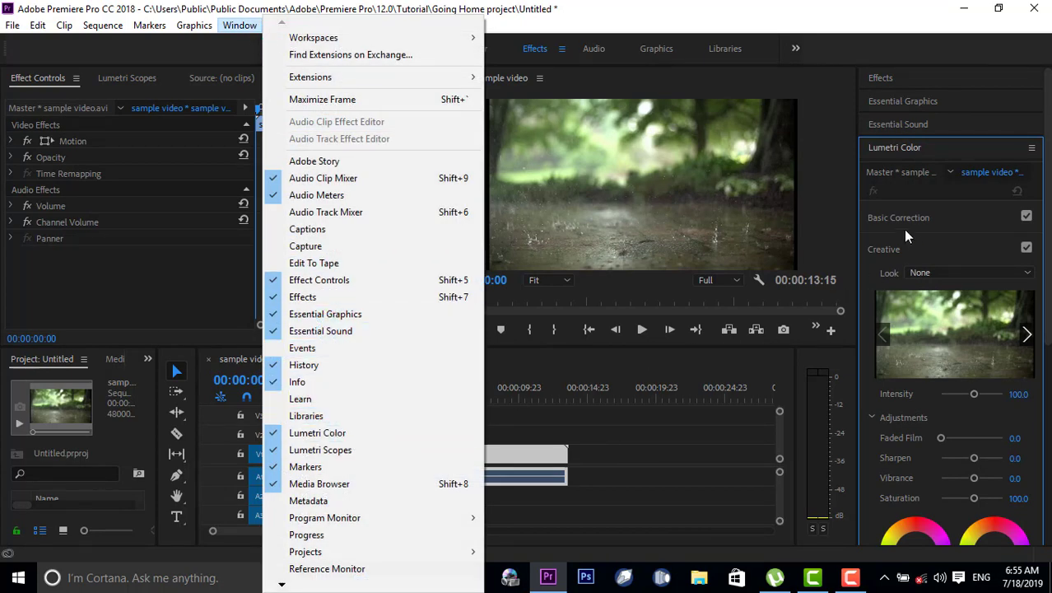
{"action": "left_click", "coordinate": [892, 255]}
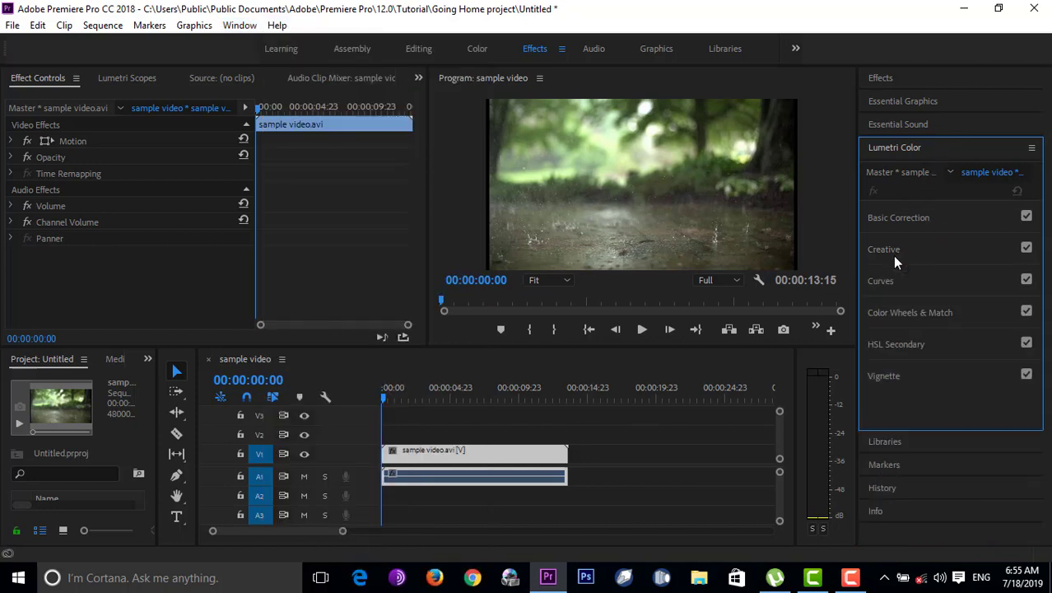
{"action": "left_click", "coordinate": [940, 274]}
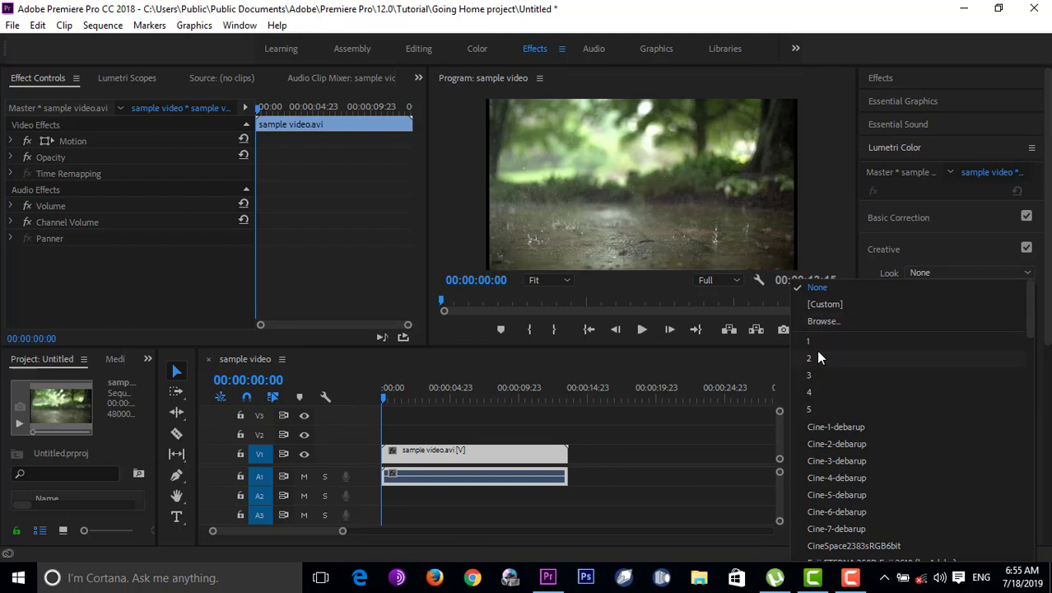
{"action": "left_click", "coordinate": [848, 223]}
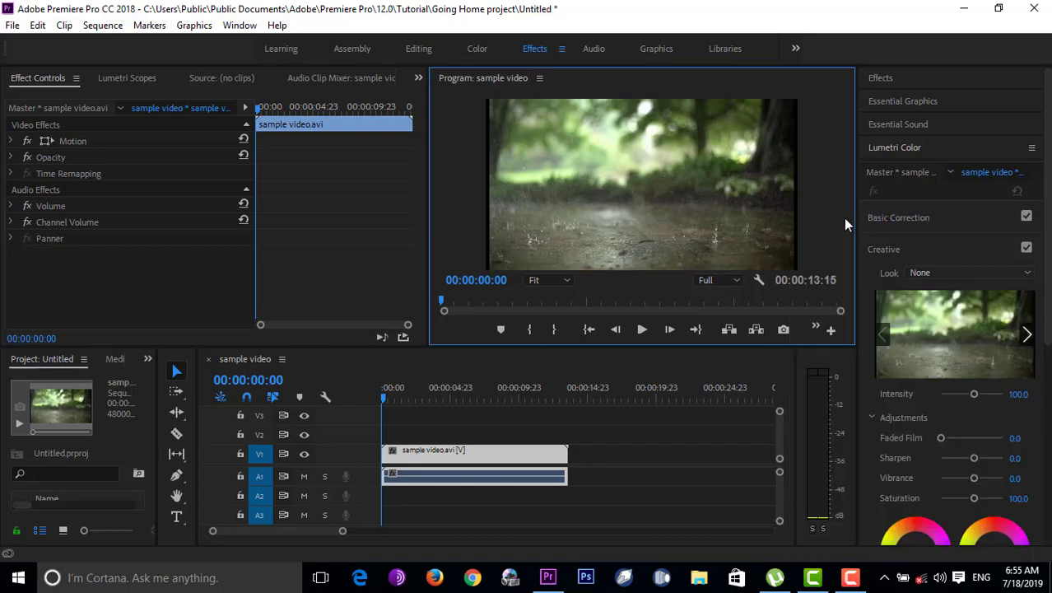
- In File Explorer, copy 1.cube through 5.cube from the inner 5_cinematic_luts_pak folder within the desktop's adobe premier cine filter folder
{"action": "left_click", "coordinate": [964, 8]}
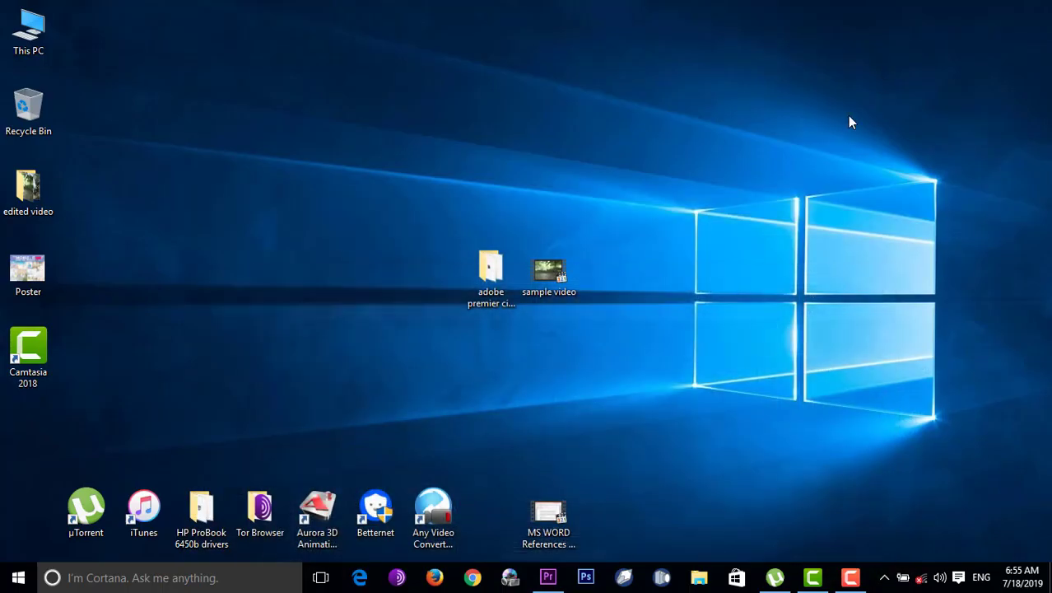
{"action": "double_click", "coordinate": [490, 275]}
{"action": "double_click", "coordinate": [198, 169]}
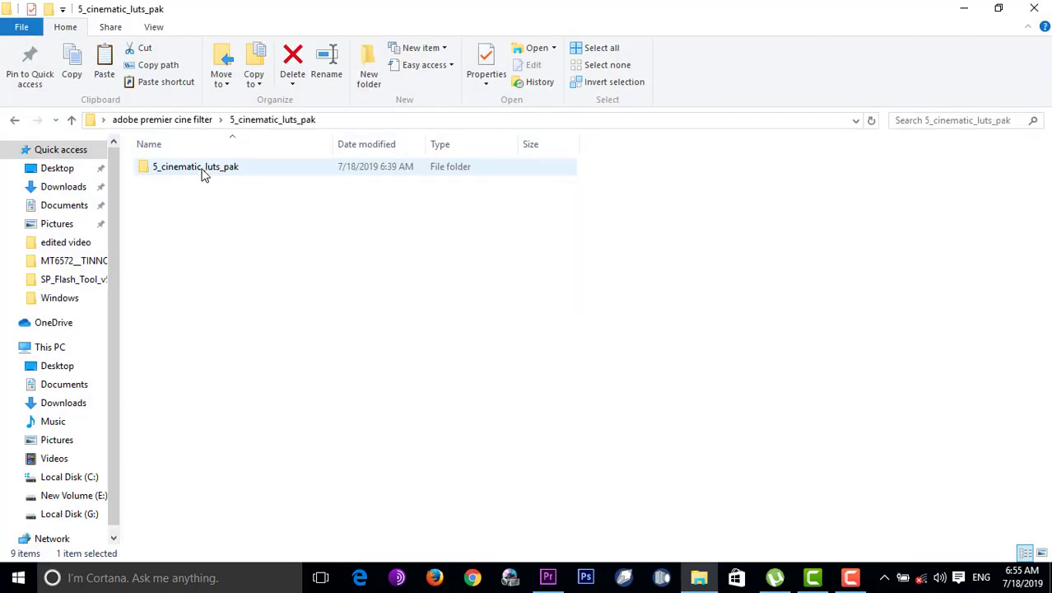
{"action": "double_click", "coordinate": [198, 170]}
{"action": "left_click_drag", "start_coordinate": [188, 296], "coordinate": [162, 159]}
{"action": "right_click", "coordinate": [199, 216]}
{"action": "left_click", "coordinate": [271, 381]}
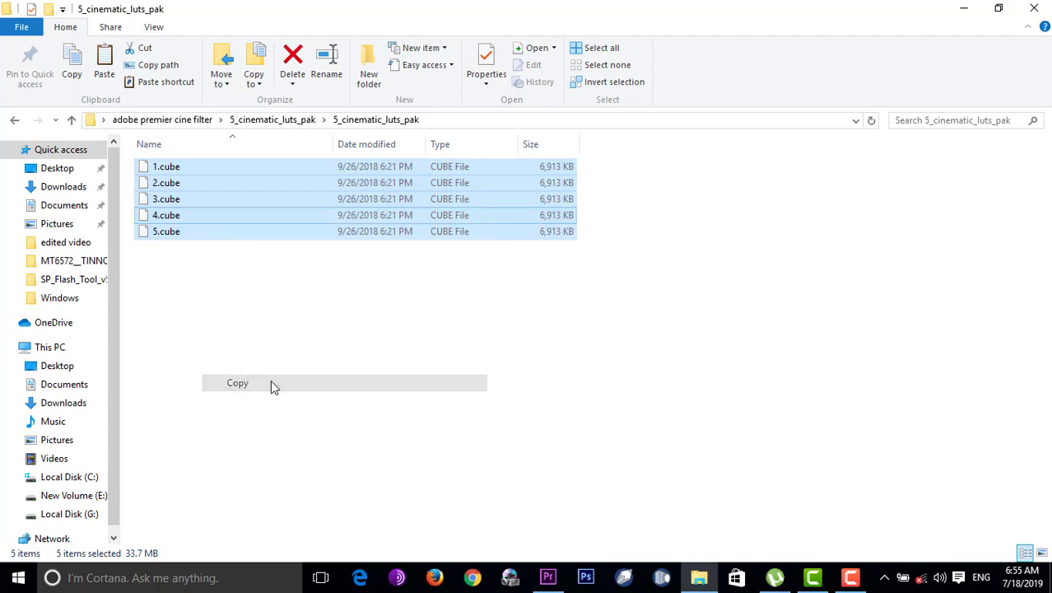
{"action": "left_click", "coordinate": [1034, 9]}
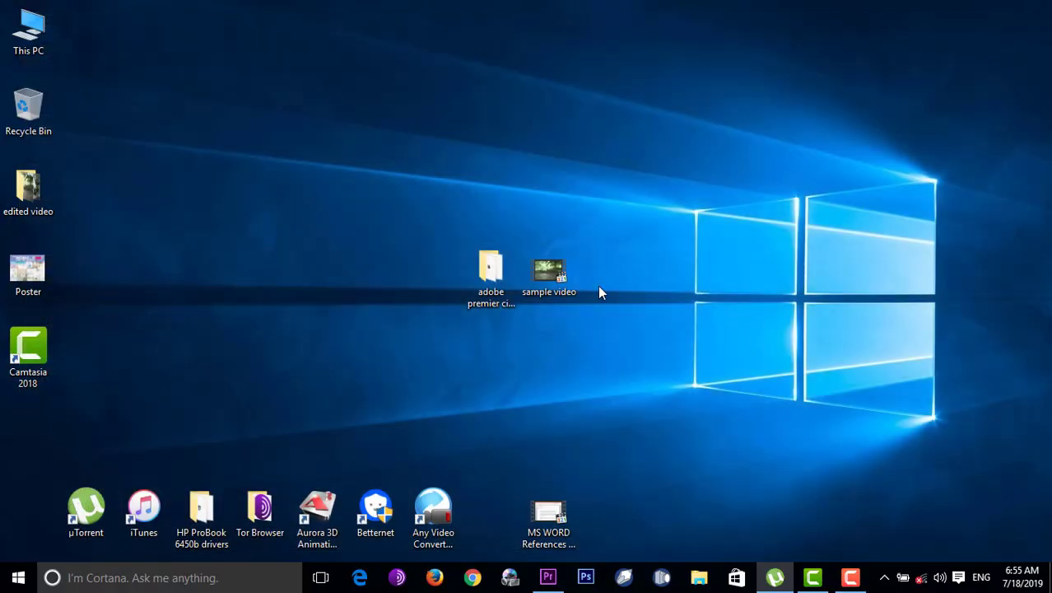
- Open the folder C:\Program Files\Adobe\Adobe Premiere Pro CC 2018\Lumetri\LUTs\Creative
{"action": "double_click", "coordinate": [28, 33]}
{"action": "double_click", "coordinate": [230, 292]}
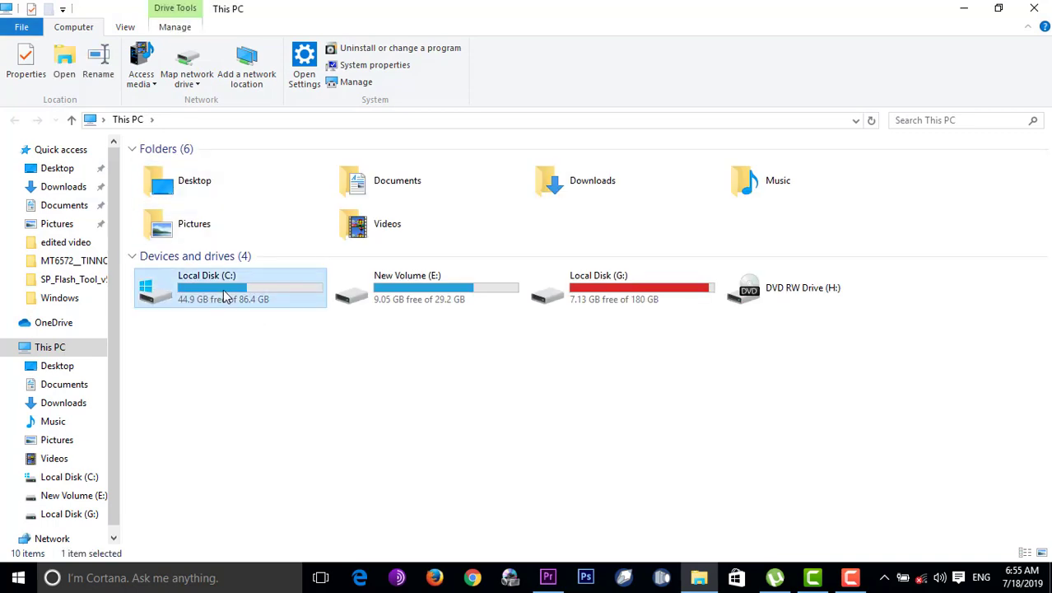
{"action": "double_click", "coordinate": [199, 202]}
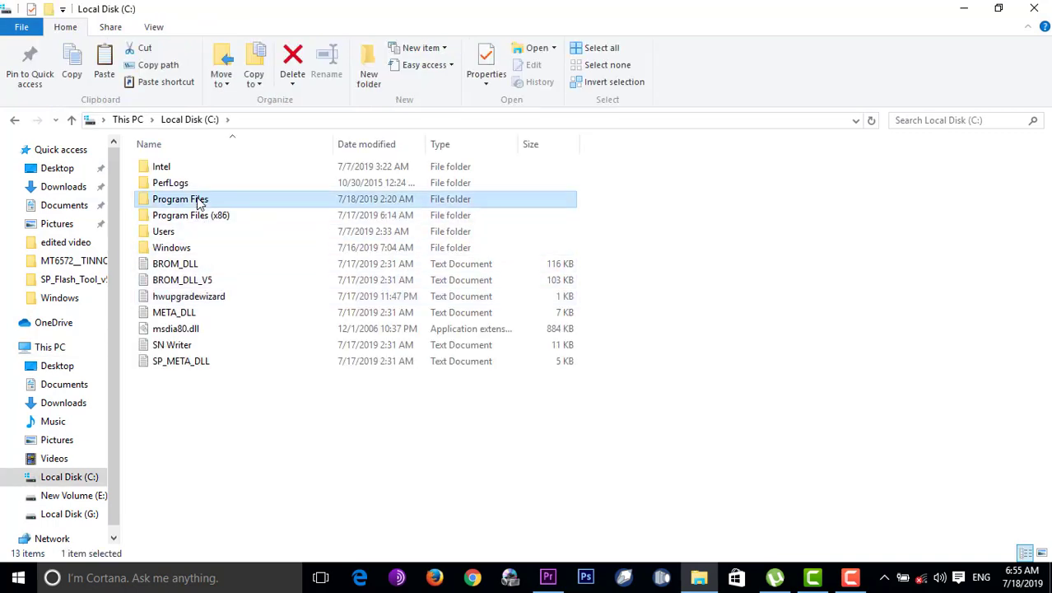
{"action": "double_click", "coordinate": [187, 169]}
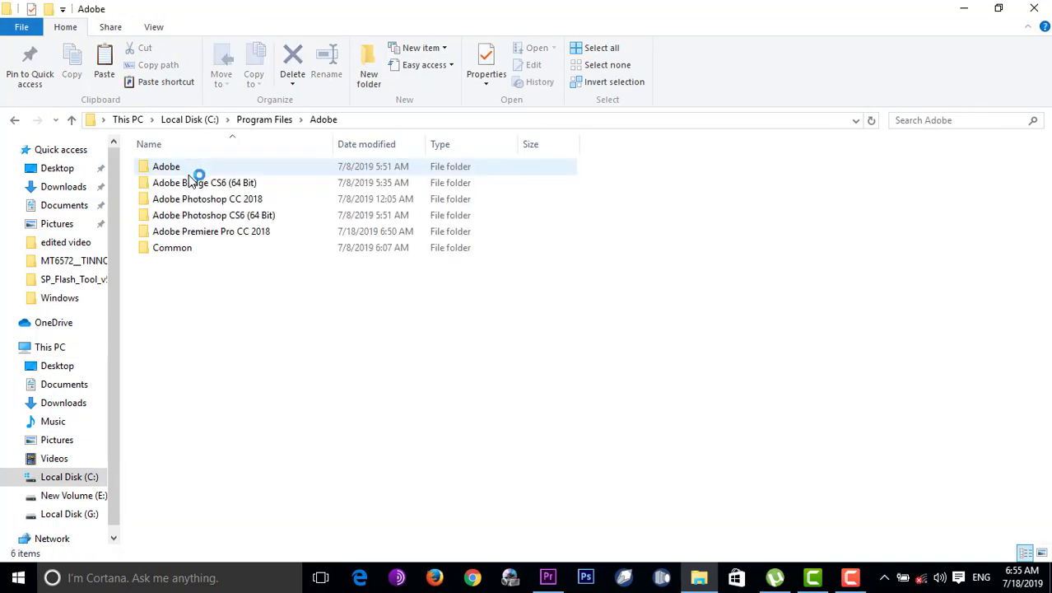
{"action": "double_click", "coordinate": [242, 234]}
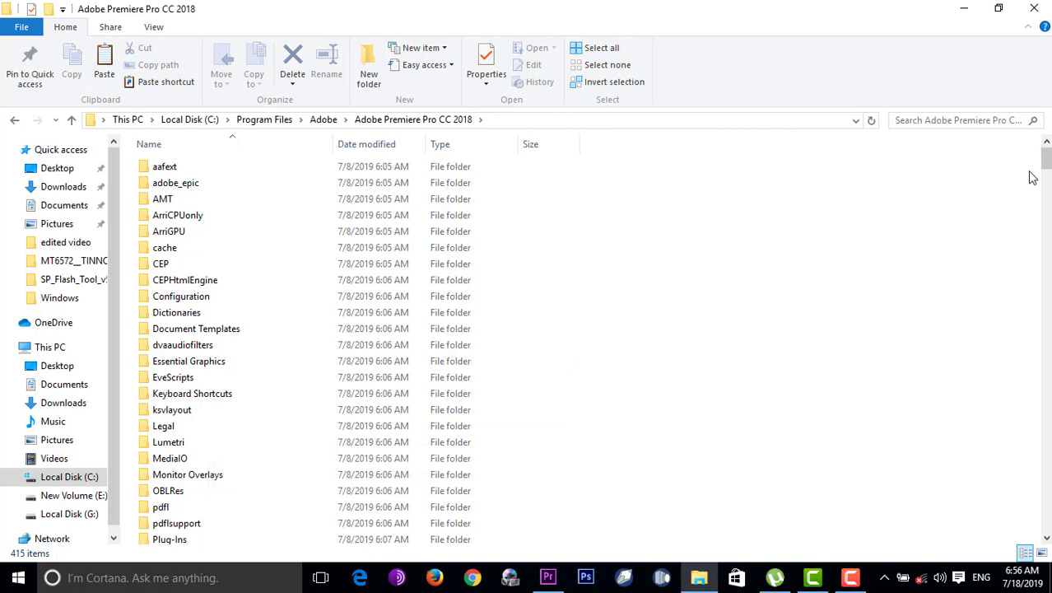
{"action": "scroll", "coordinate": [630, 458], "scroll_direction": "down", "scroll_amount": 1}
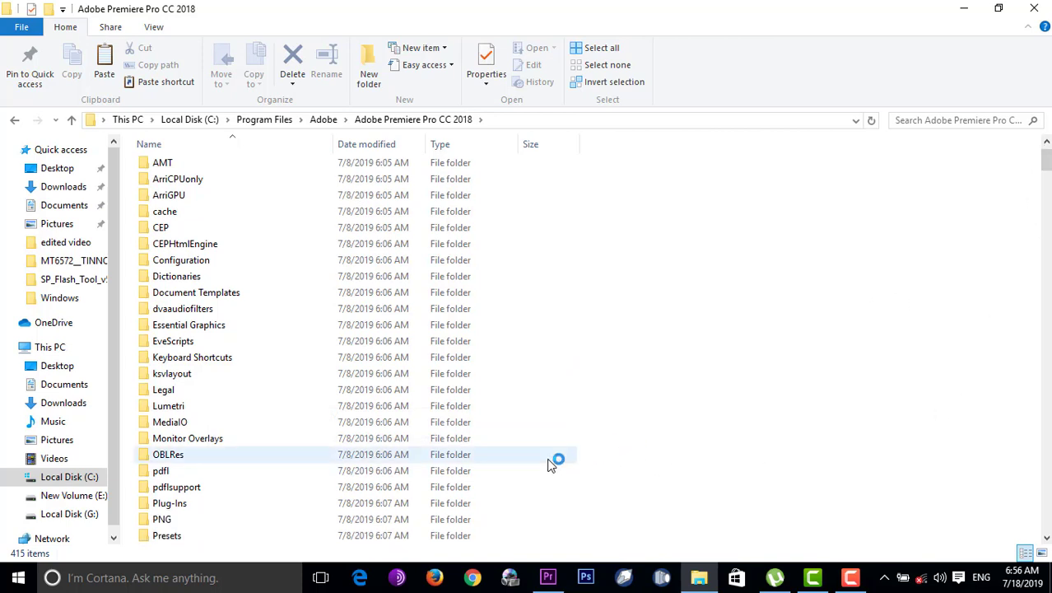
{"action": "double_click", "coordinate": [173, 406]}
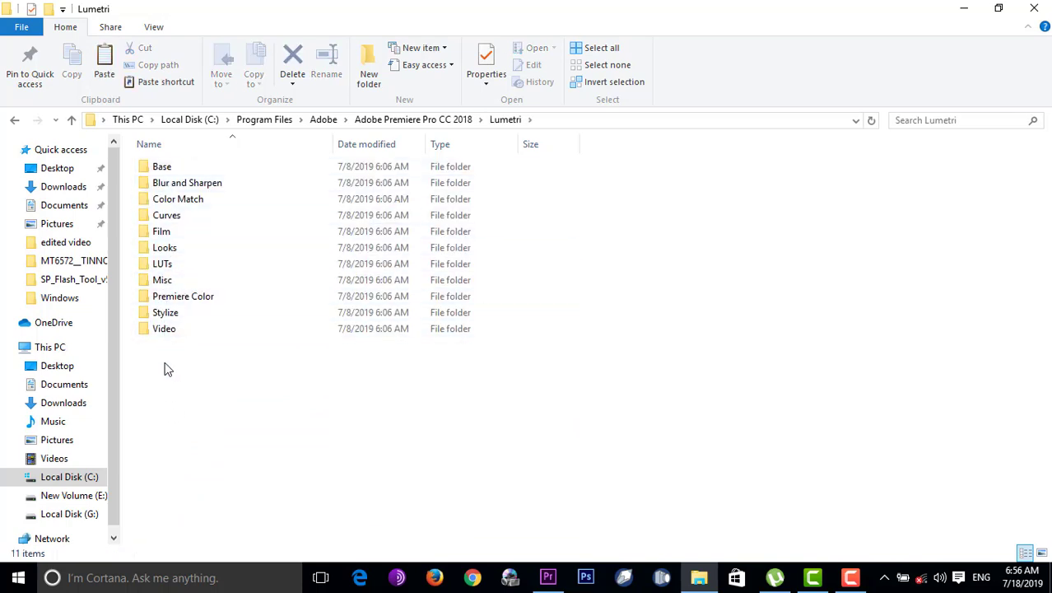
{"action": "left_click", "coordinate": [169, 265]}
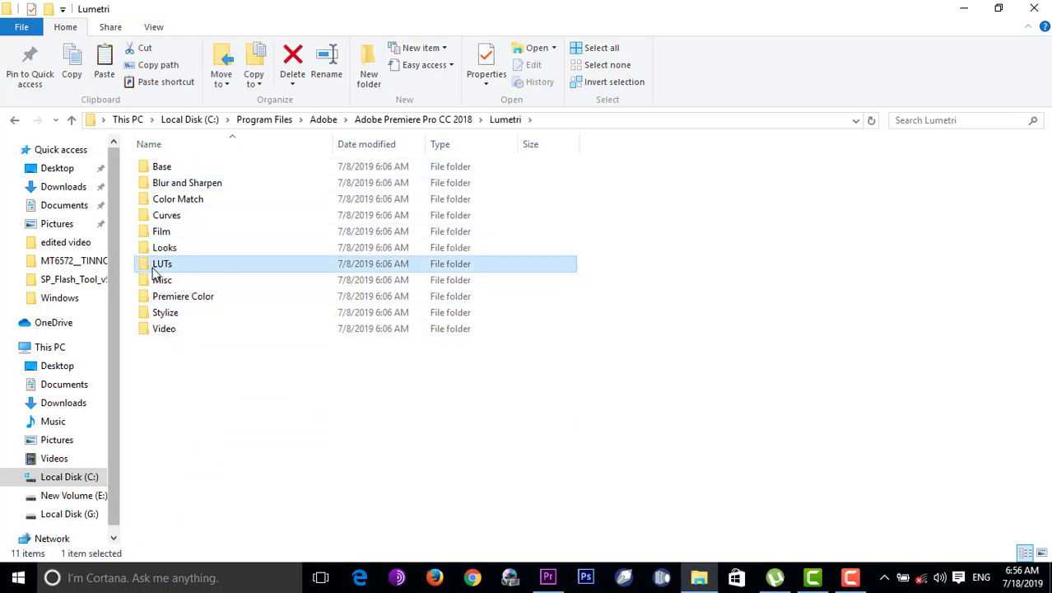
{"action": "double_click", "coordinate": [188, 264]}
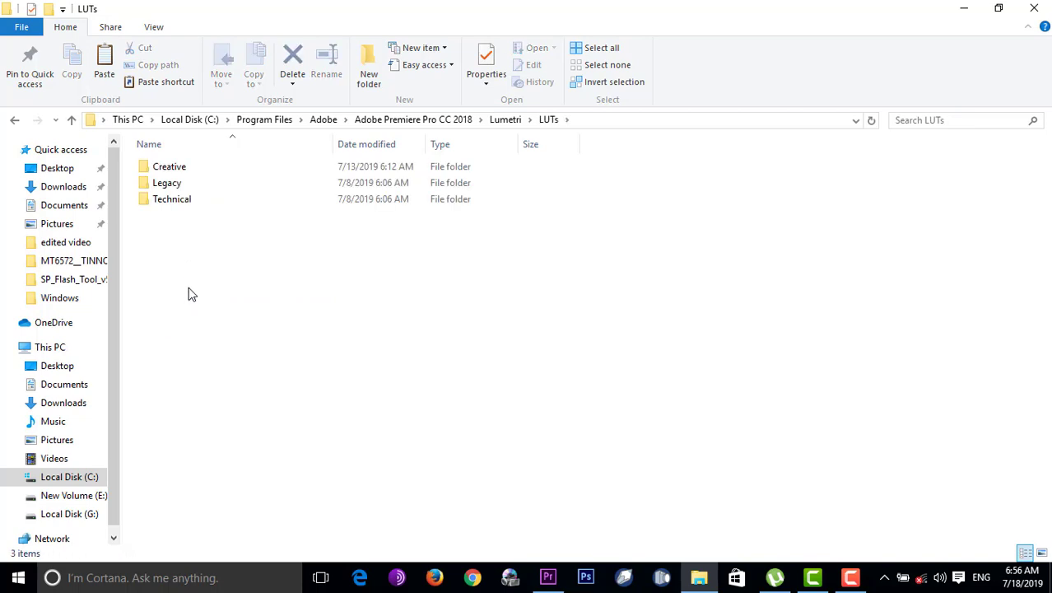
{"action": "double_click", "coordinate": [183, 168]}
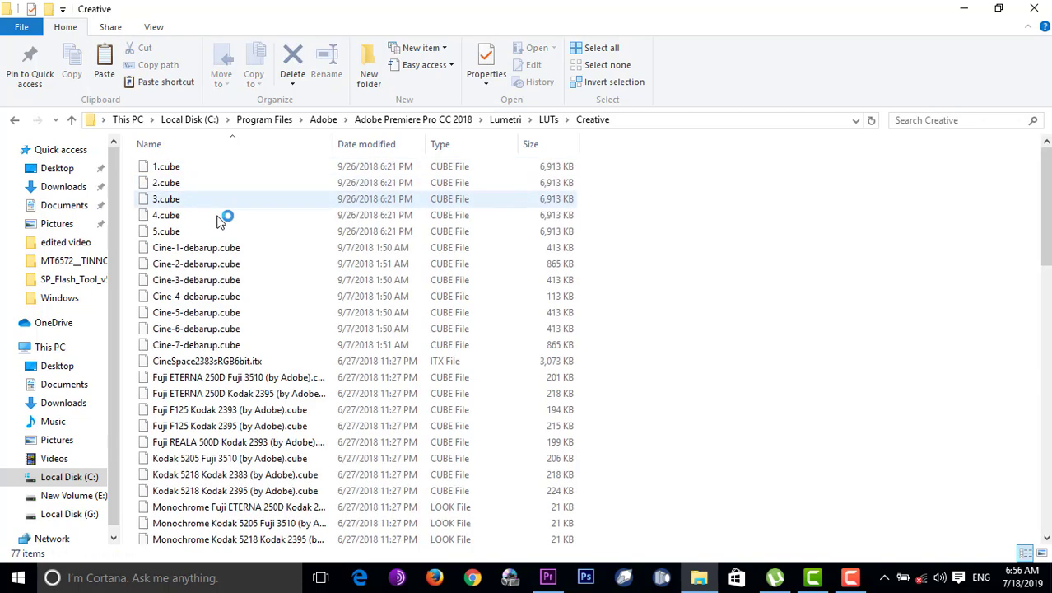
- Try to paste the copied .cube files into the Creative LUTs folder, and close the folder window
{"action": "right_click", "coordinate": [721, 224]}
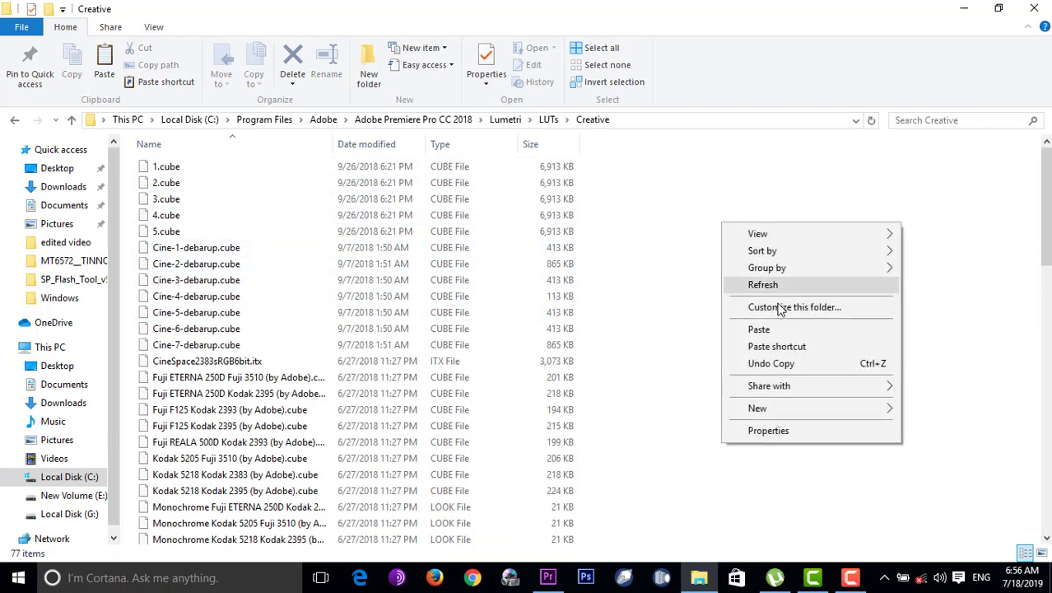
{"action": "left_click", "coordinate": [749, 332]}
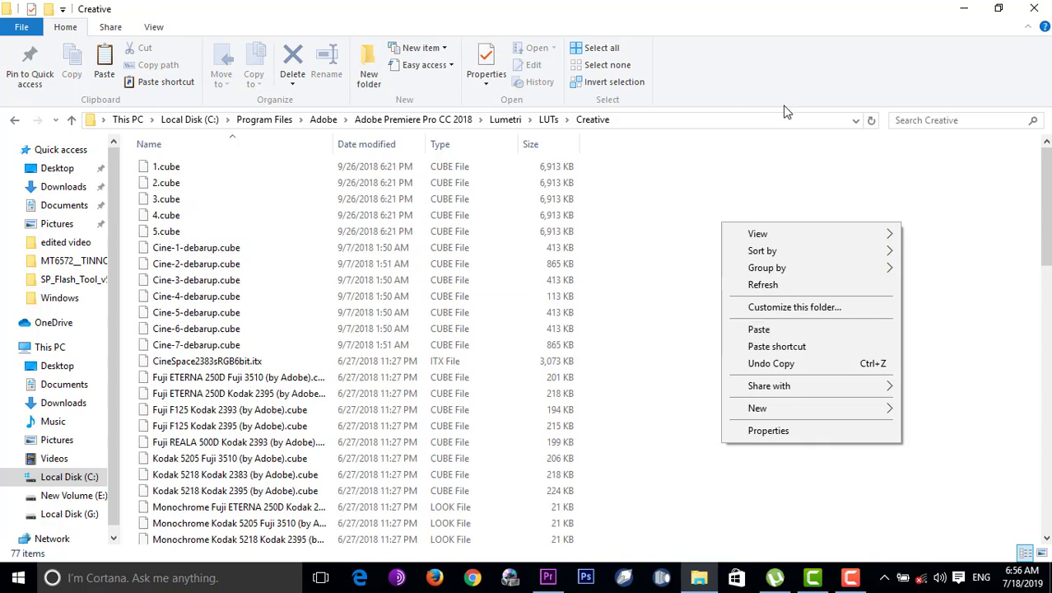
{"action": "left_click", "coordinate": [1036, 9]}
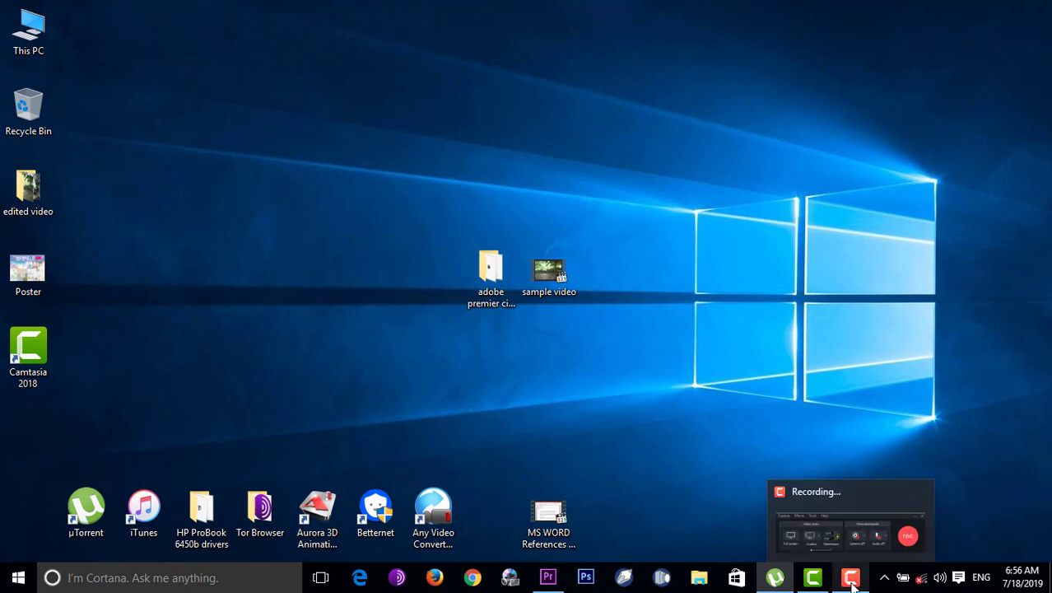
- Switch to Premiere Pro, apply the Cine-7-debarup Creative look to the sample video clip, and play back part of it
{"action": "mouse_move", "coordinate": [830, 578]}
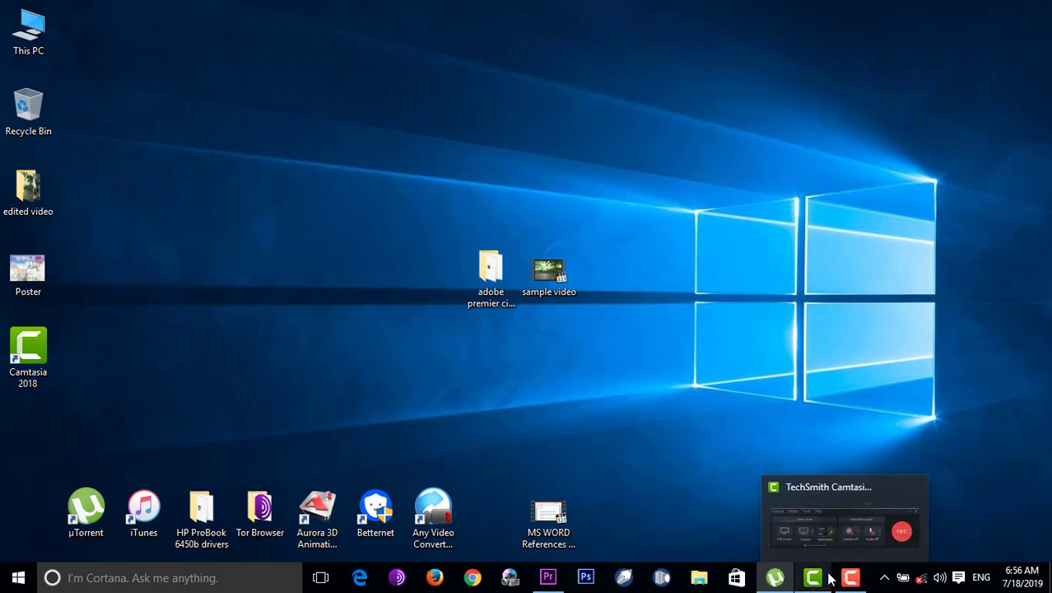
{"action": "left_click", "coordinate": [556, 578]}
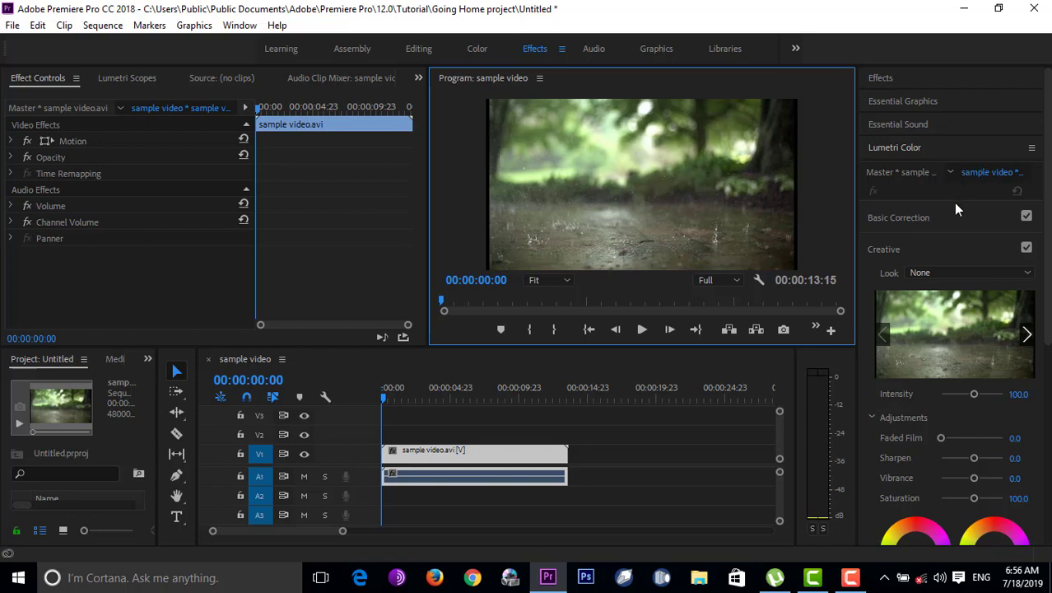
{"action": "left_click", "coordinate": [949, 273]}
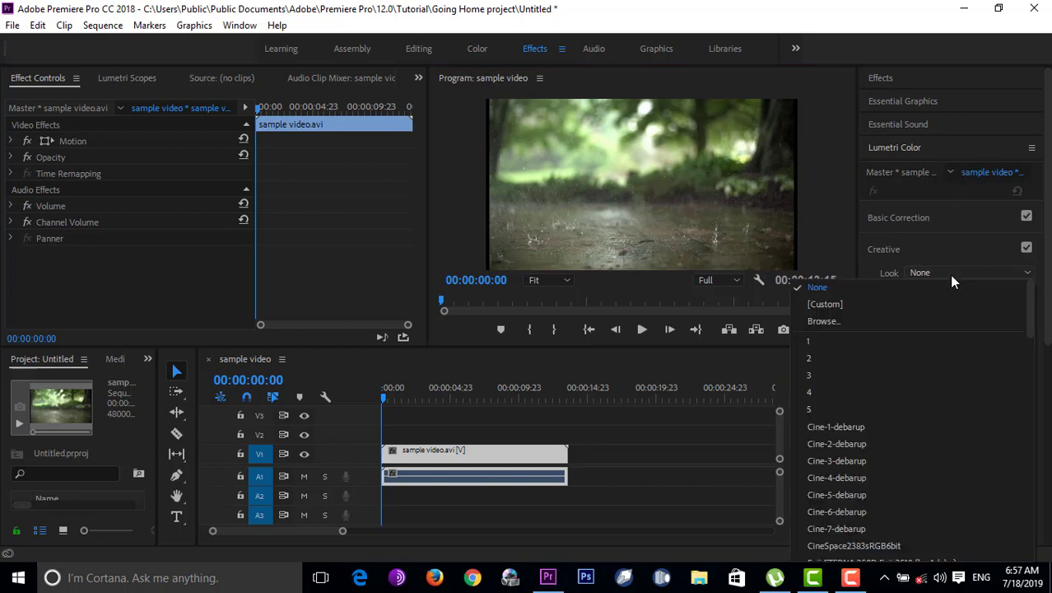
{"action": "left_click", "coordinate": [844, 527]}
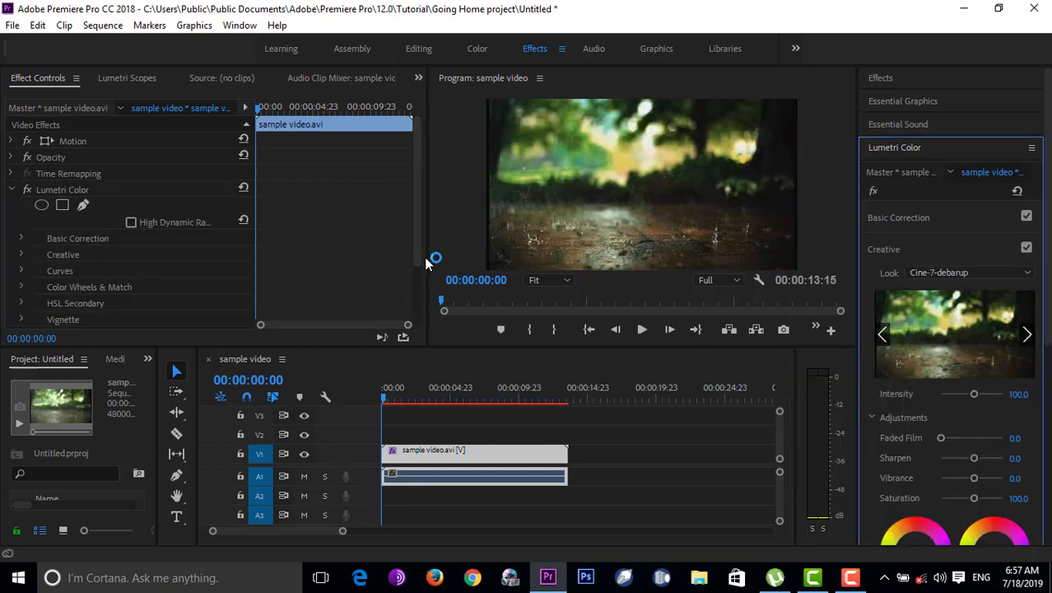
{"action": "left_click", "coordinate": [642, 329]}
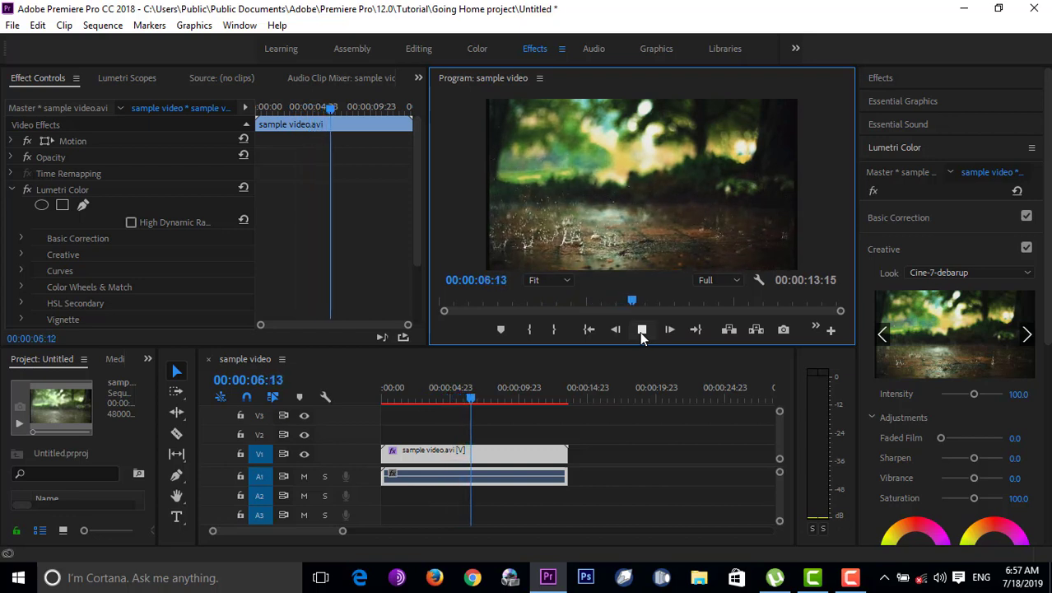
{"action": "left_click", "coordinate": [642, 329]}
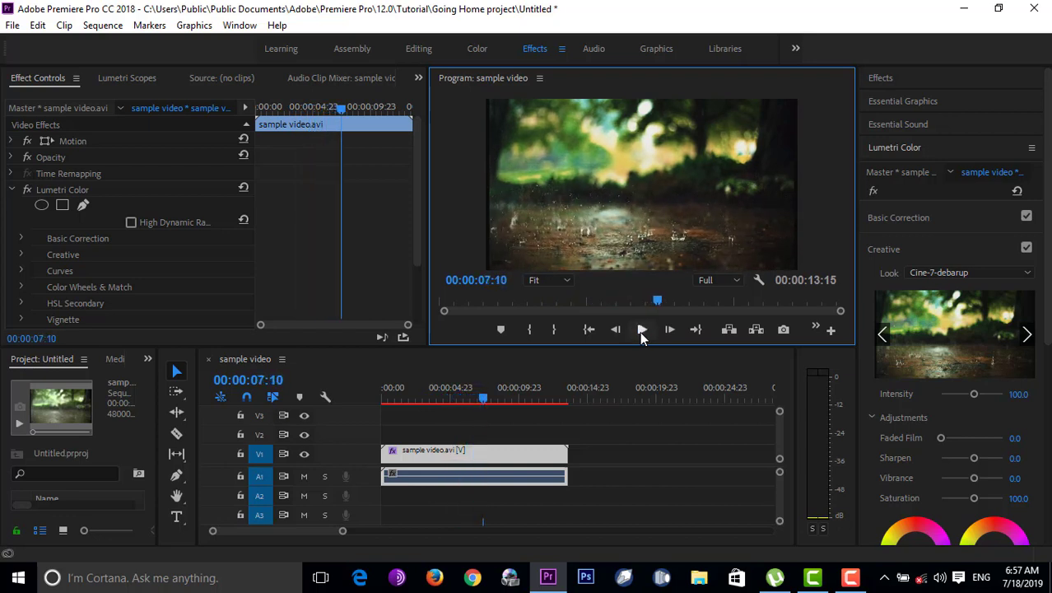
- Try the CineSpace2383sRGB6bit and Fuji ETERNA 250D Fuji 3510 Creative looks on the sample video clip, and reapply Cine-7-debarup
{"action": "left_click", "coordinate": [1028, 339]}
{"action": "left_click", "coordinate": [985, 340]}
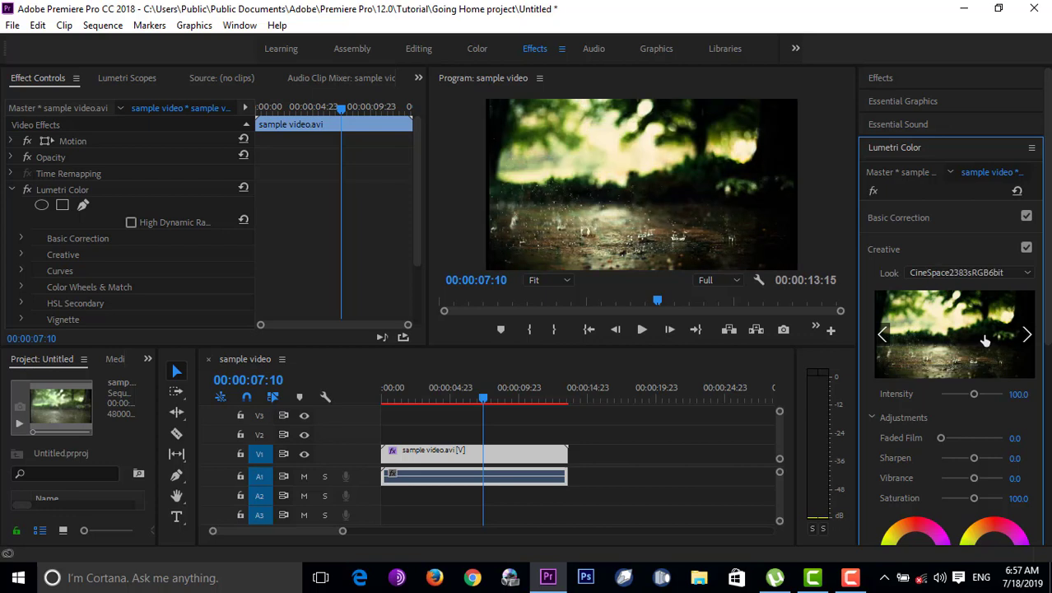
{"action": "left_click", "coordinate": [1028, 339]}
{"action": "left_click", "coordinate": [941, 343]}
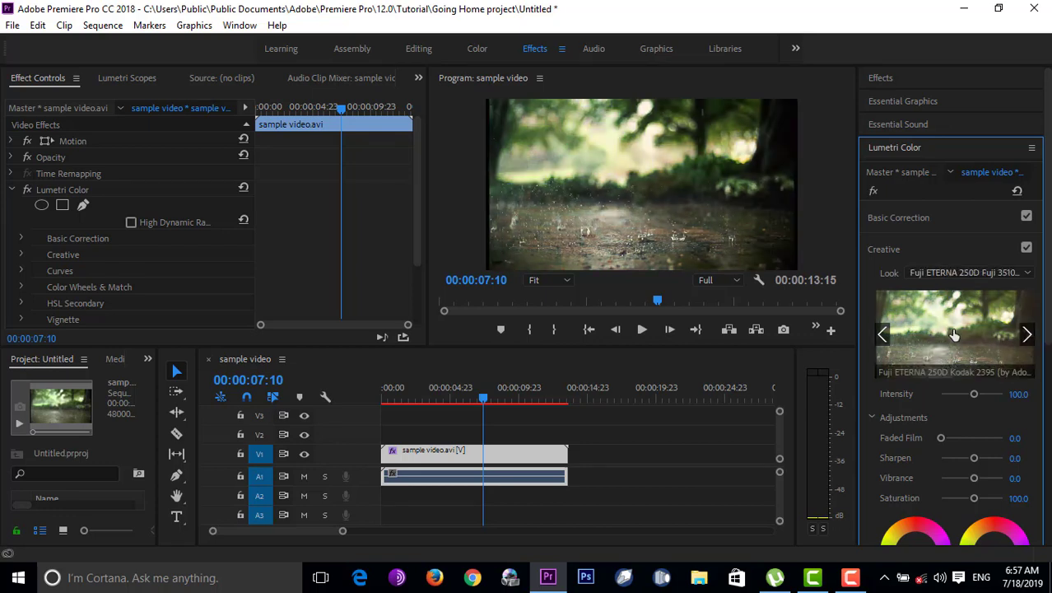
{"action": "left_click", "coordinate": [883, 334]}
{"action": "left_click", "coordinate": [883, 330]}
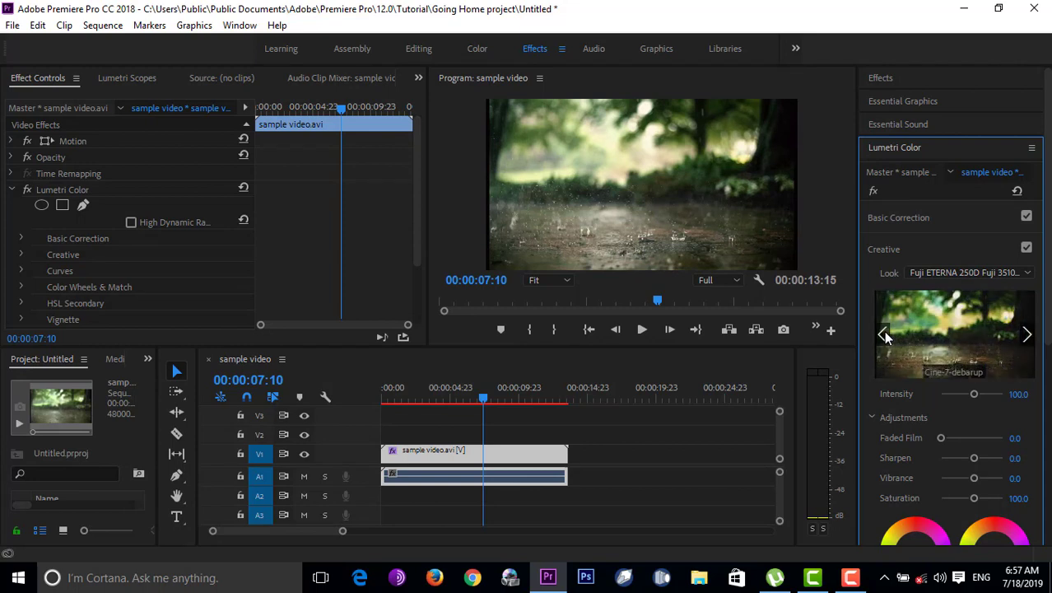
{"action": "left_click", "coordinate": [976, 321]}
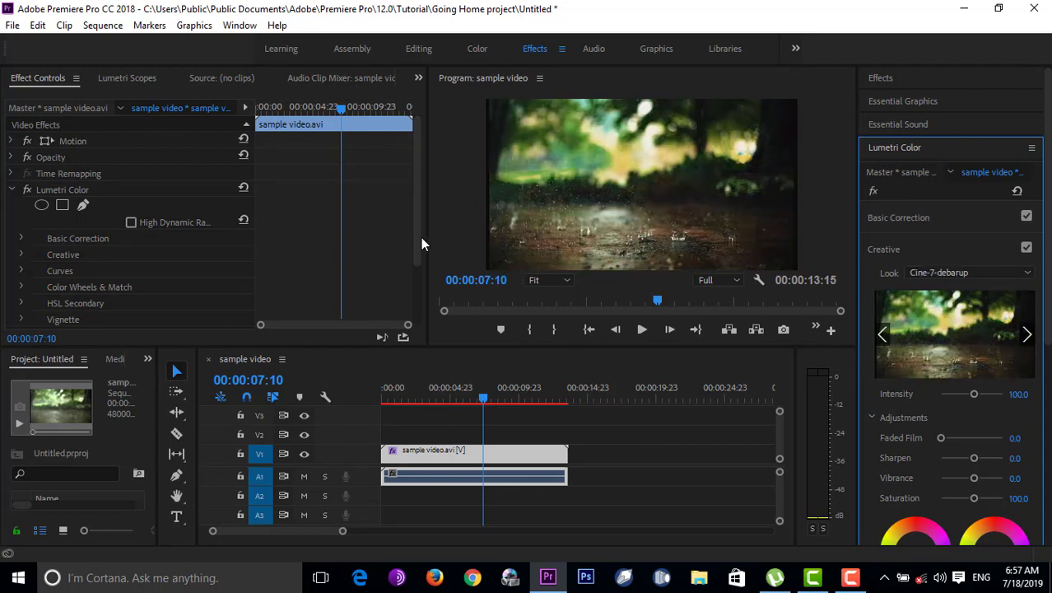
- Enlarge the Program Monitor in both width and height, and play back part of the sample video
{"action": "left_click_drag", "start_coordinate": [426, 238], "coordinate": [276, 235]}
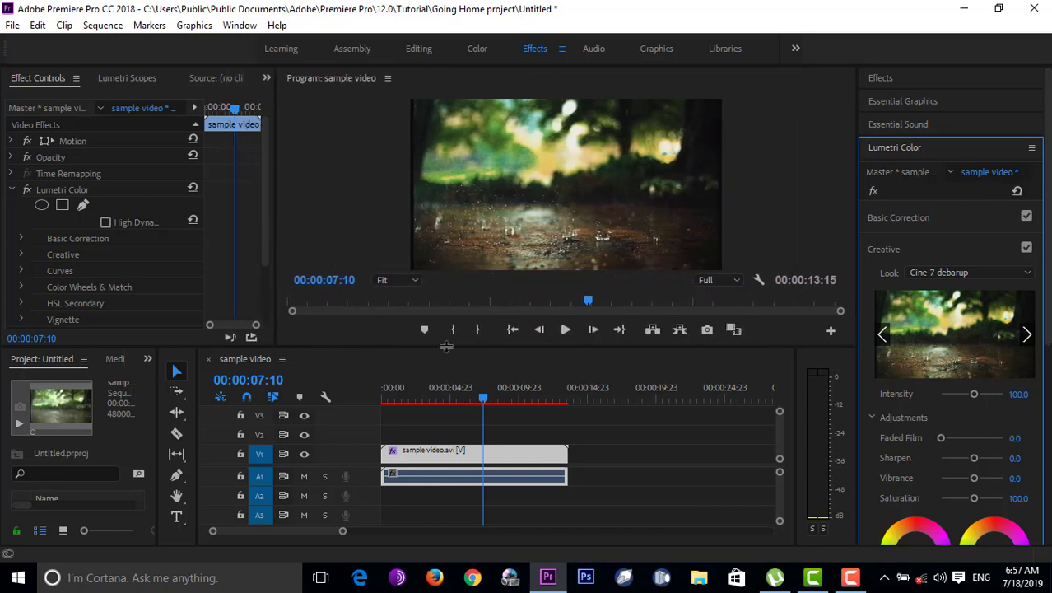
{"action": "left_click_drag", "start_coordinate": [445, 347], "coordinate": [457, 498]}
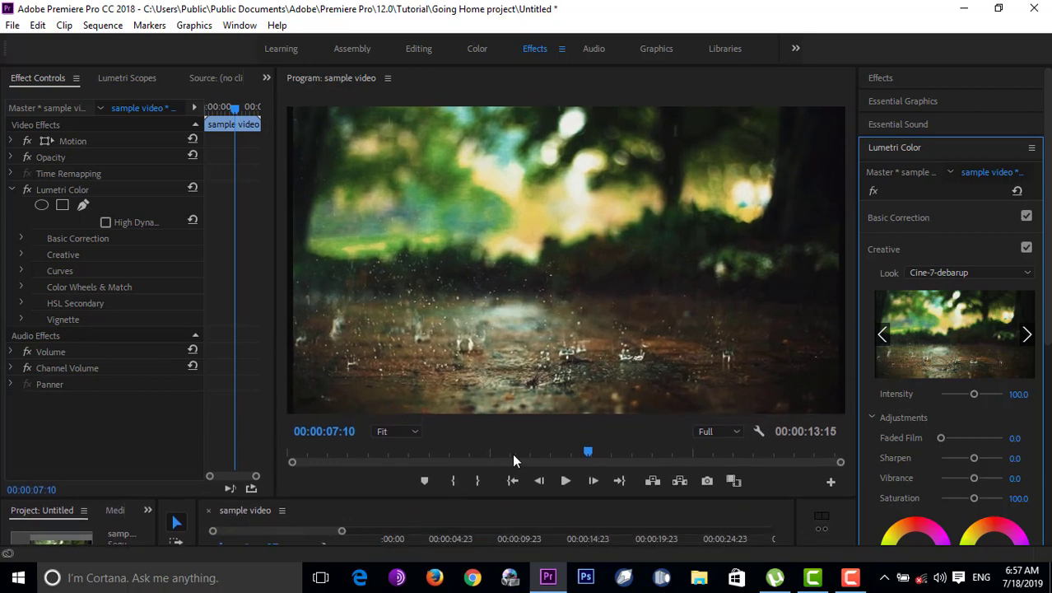
{"action": "left_click", "coordinate": [565, 481]}
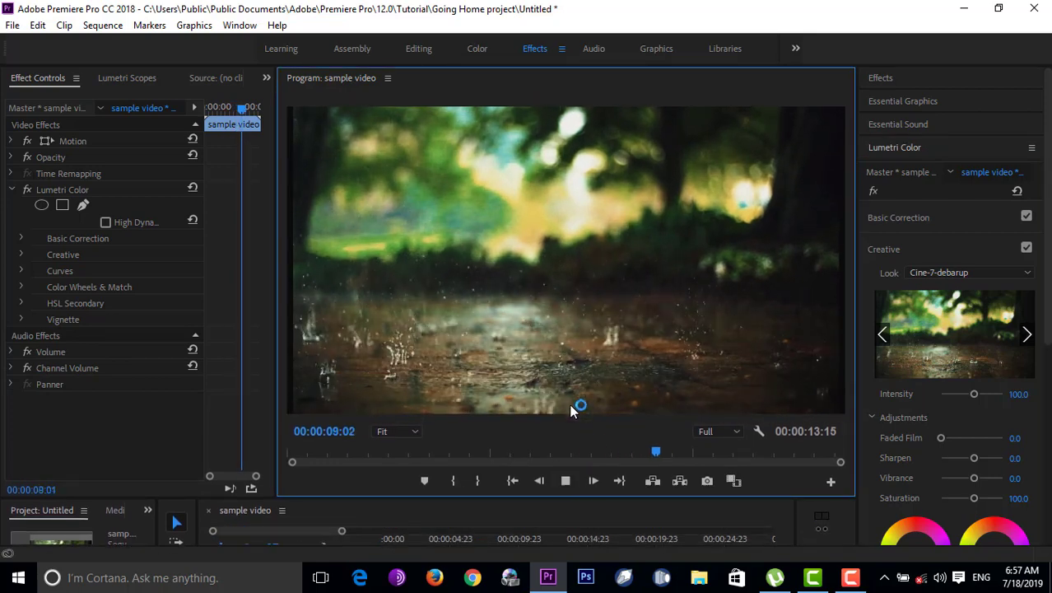
{"action": "left_click", "coordinate": [566, 482]}
{"action": "left_click", "coordinate": [566, 483]}
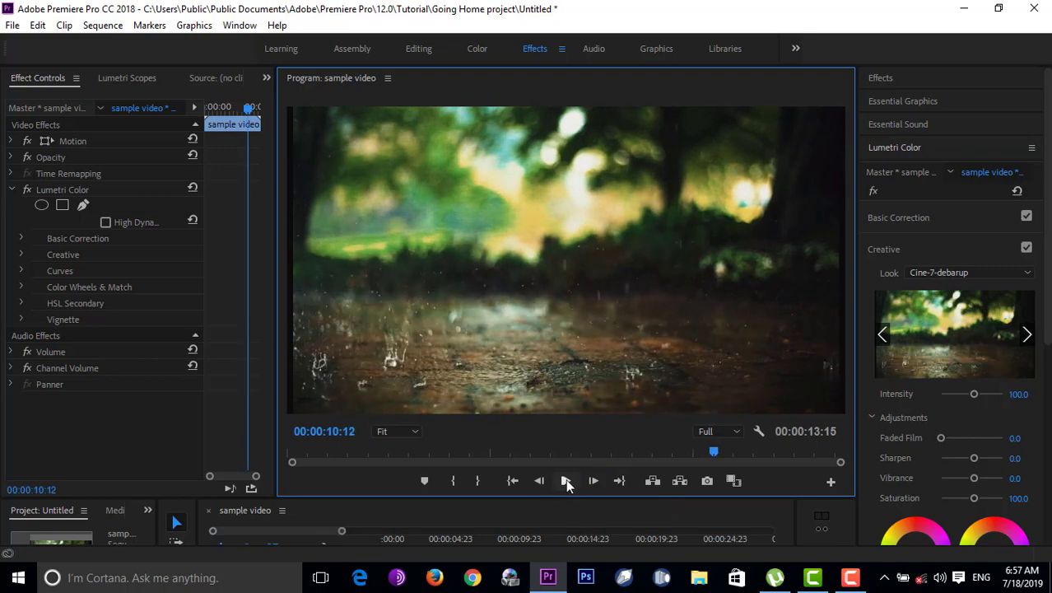